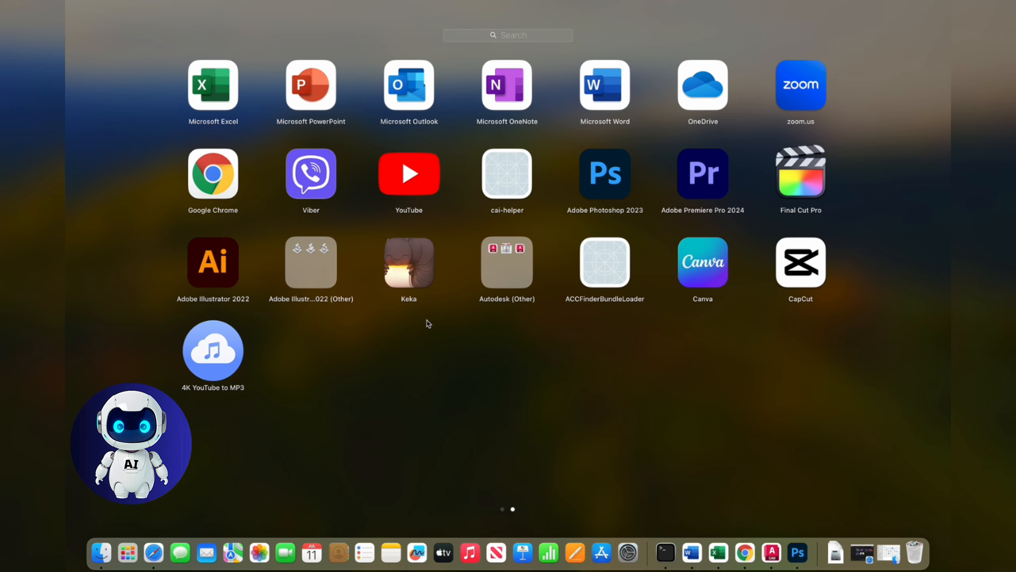
# - Tidy the desktop by cleaning up the icons into the grid
pyautogui.click(428, 328)
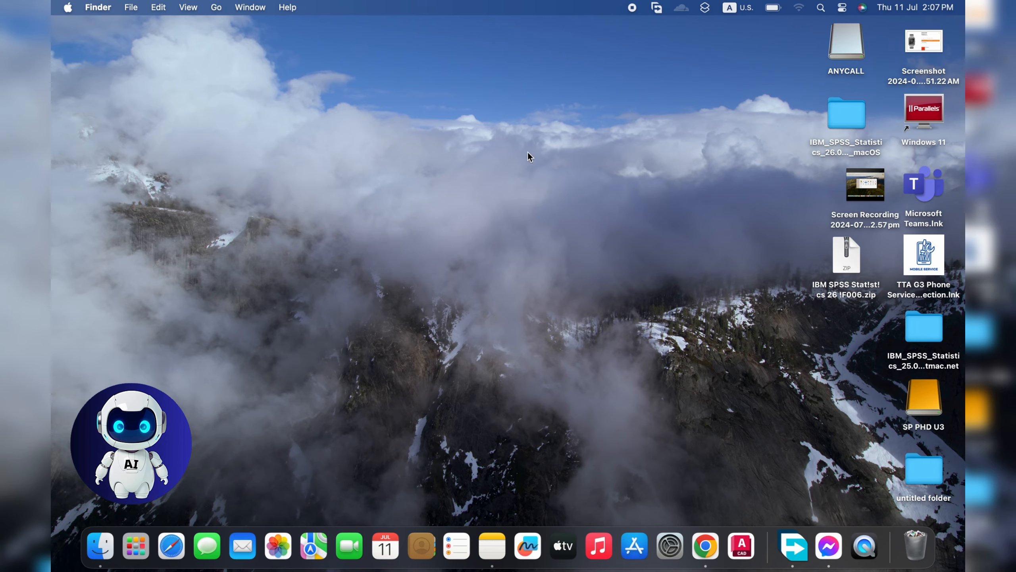
pyautogui.rightClick(494, 108)
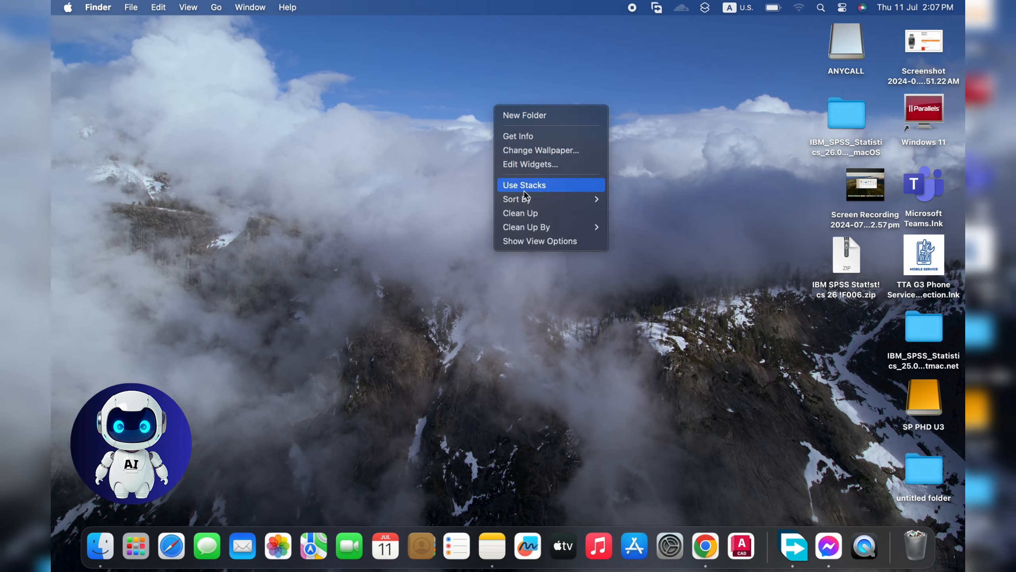
pyautogui.click(517, 206)
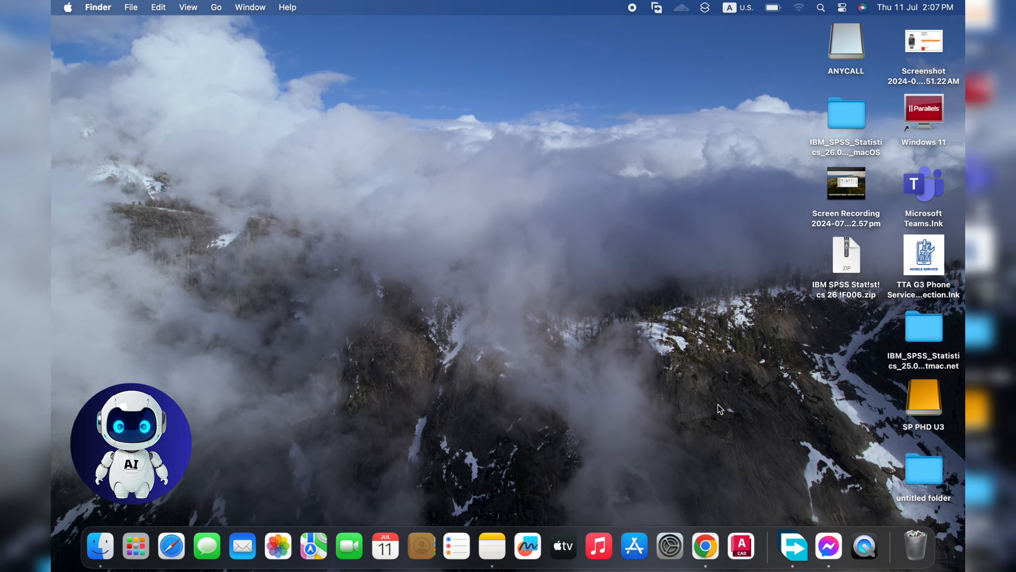
# - Open Google Chrome with the first profile and search Google for "capcut for mac free download"
pyautogui.click(710, 540)
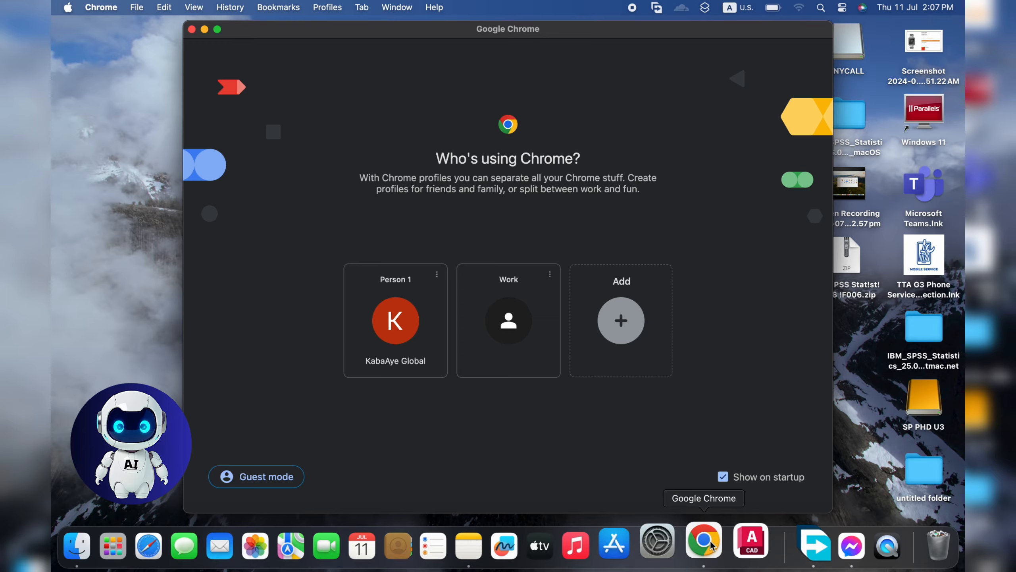
pyautogui.click(400, 333)
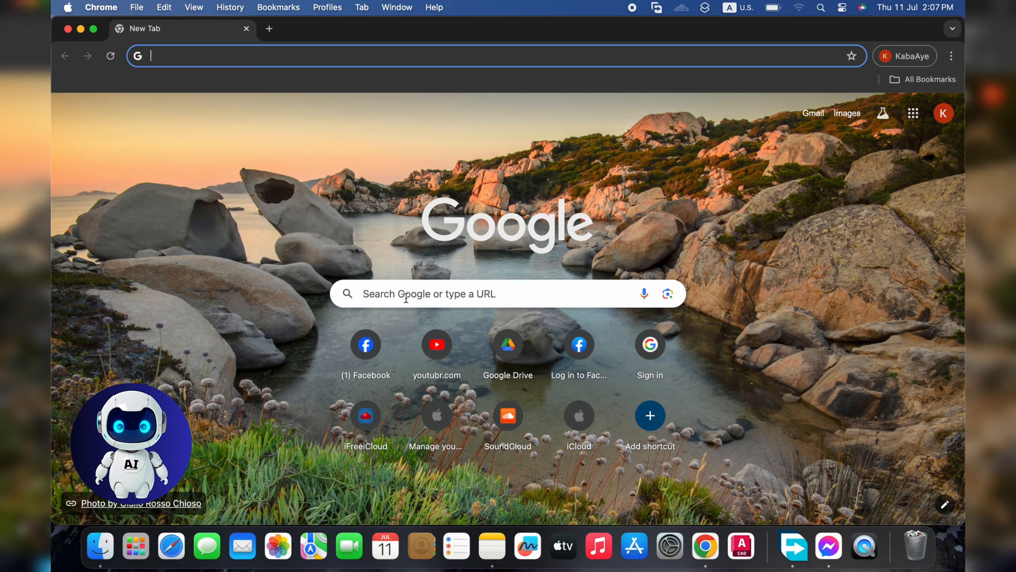
pyautogui.click(405, 298)
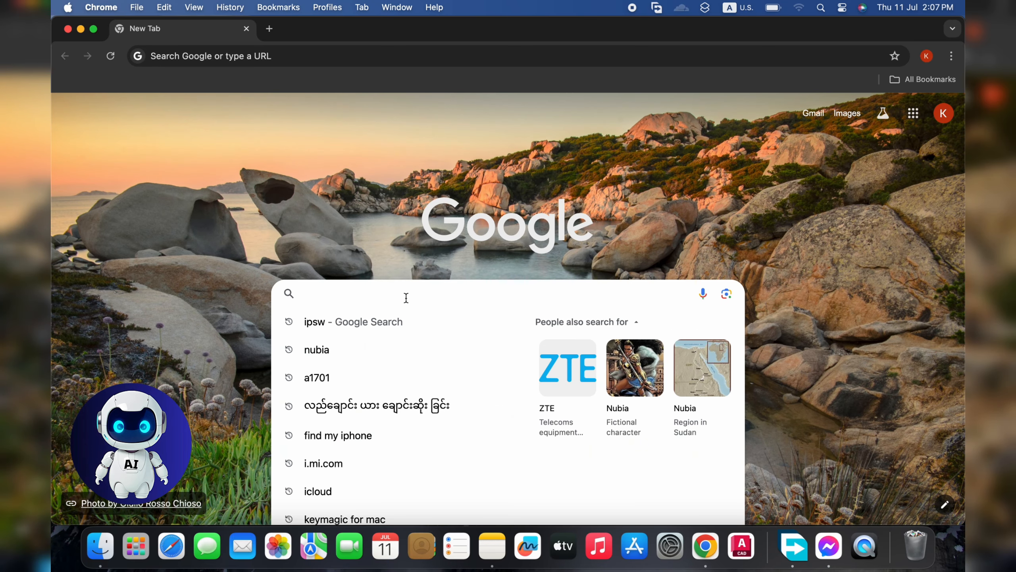
pyautogui.write('capc')
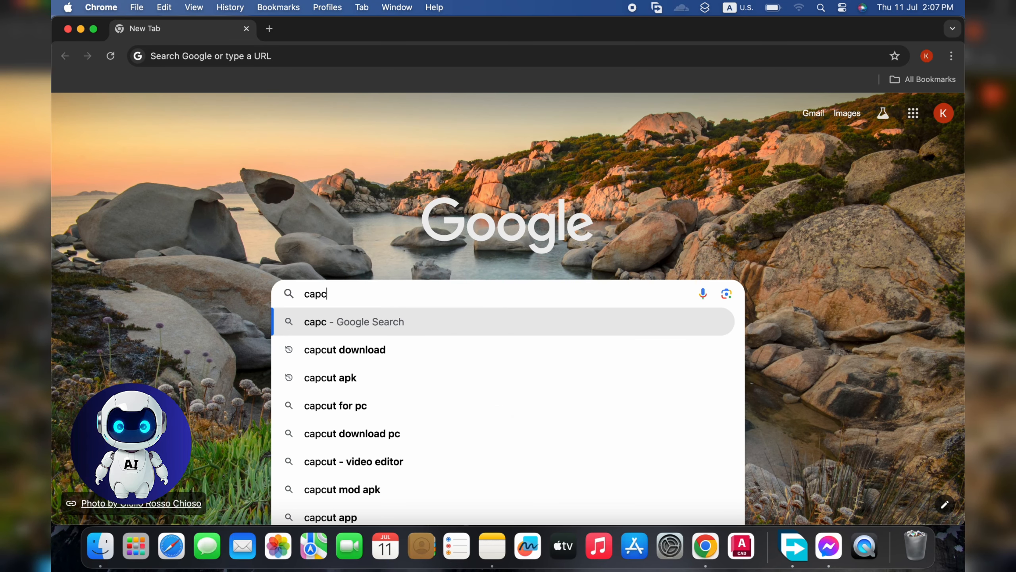
pyautogui.write('ut for mac')
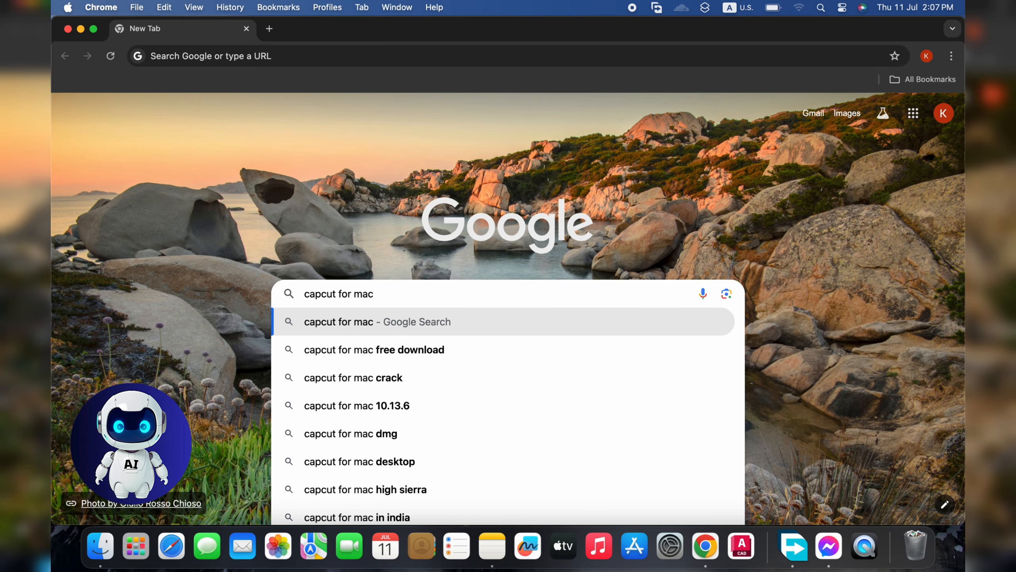
pyautogui.click(391, 351)
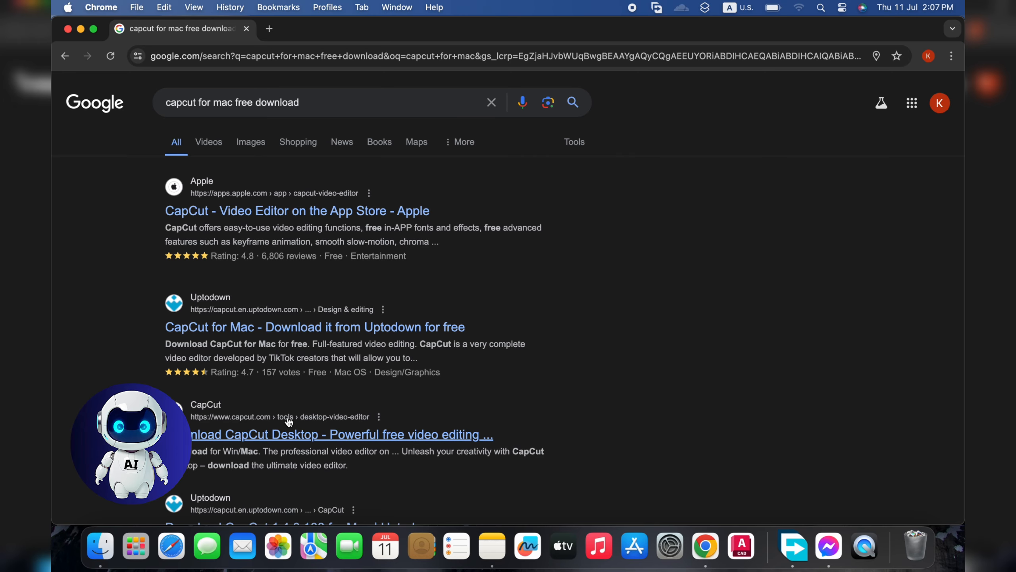
# - Open CapCut's official desktop video editor page, dismiss the Google sign-in prompt, and download the free installer
pyautogui.click(284, 435)
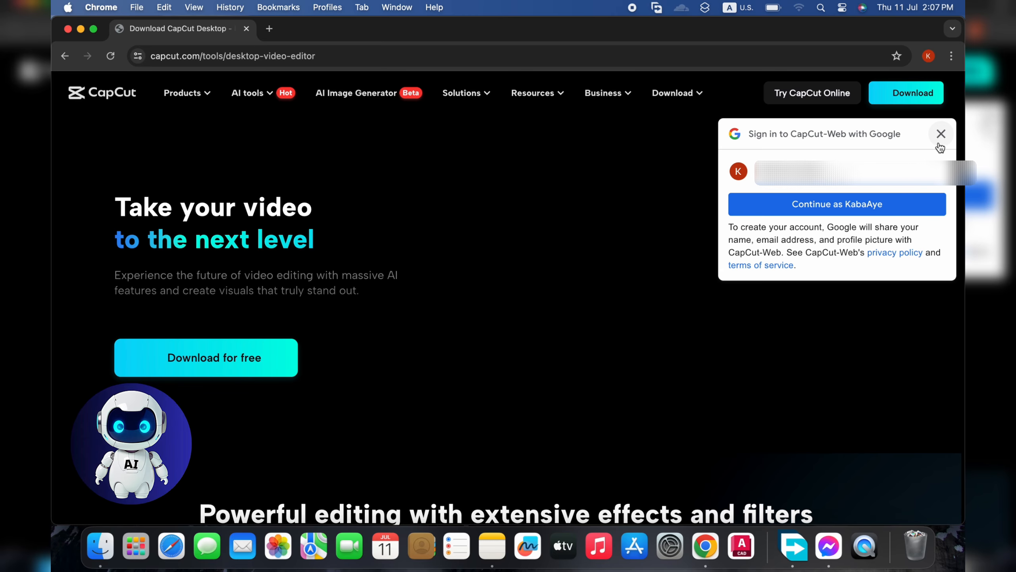
pyautogui.click(941, 134)
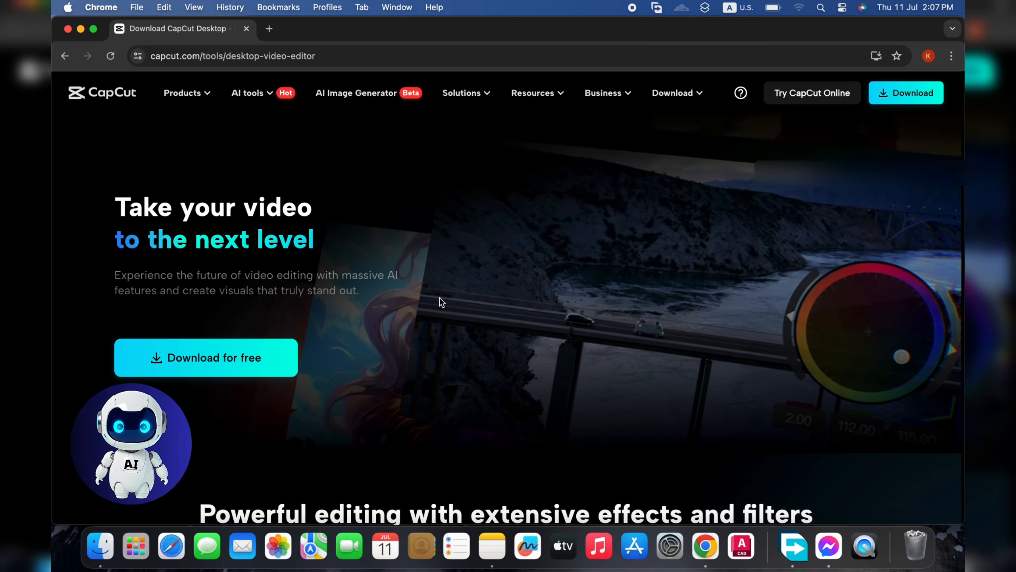
pyautogui.click(270, 355)
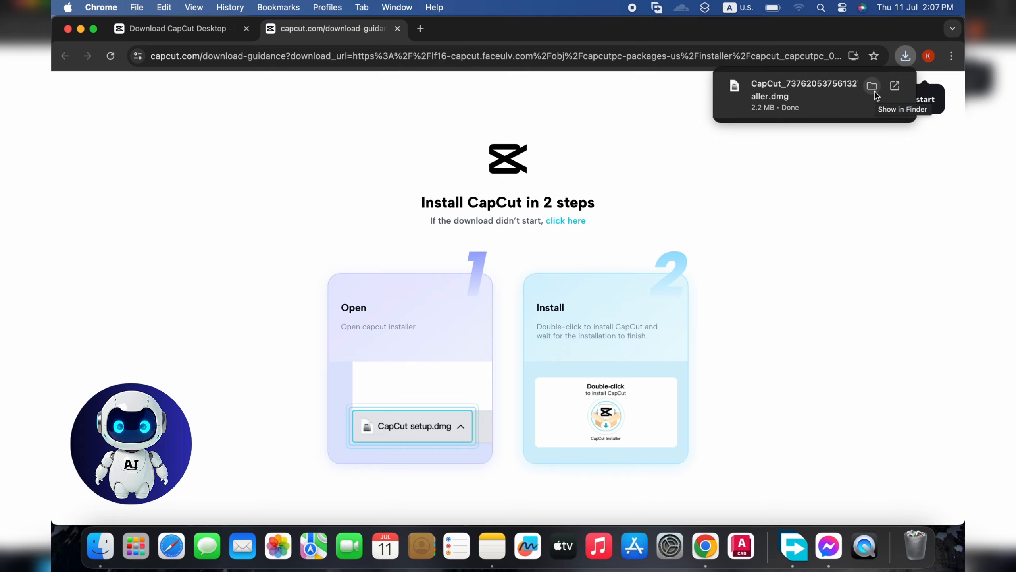
# - Locate the downloaded CapCut installer in the Downloads folder and open its disk image, closing the browser window
pyautogui.click(873, 86)
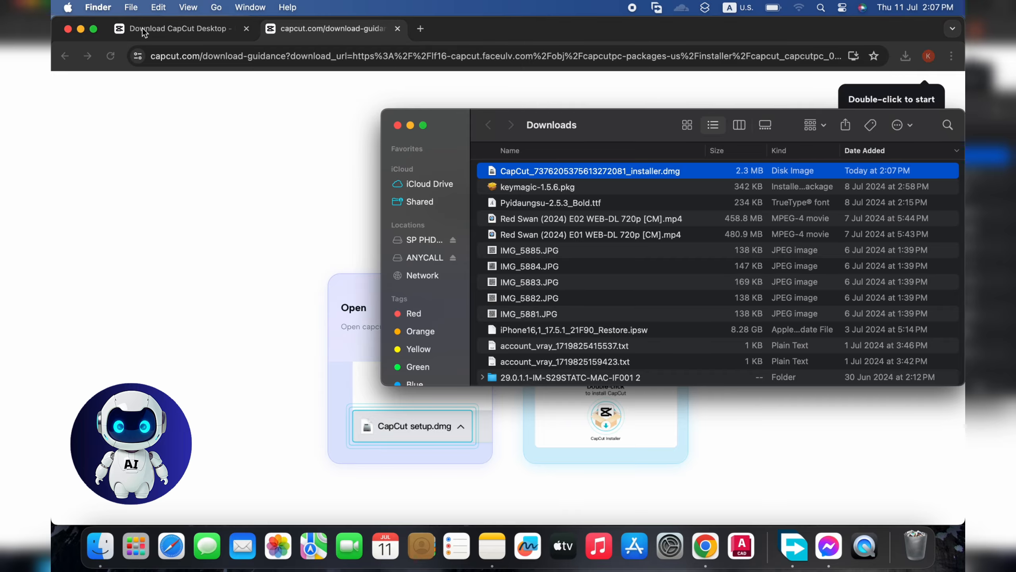
pyautogui.click(68, 29)
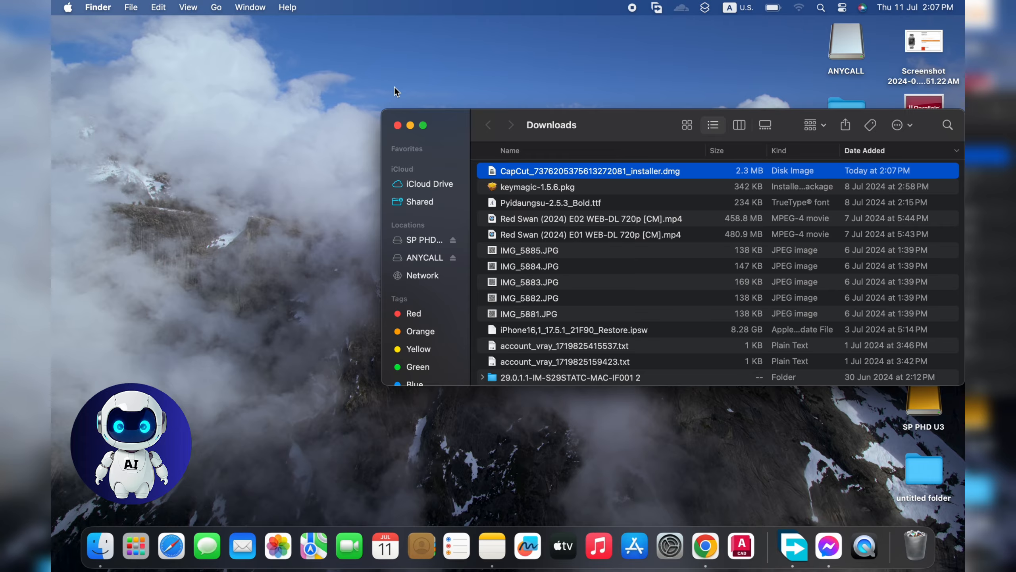
pyautogui.doubleClick(510, 170)
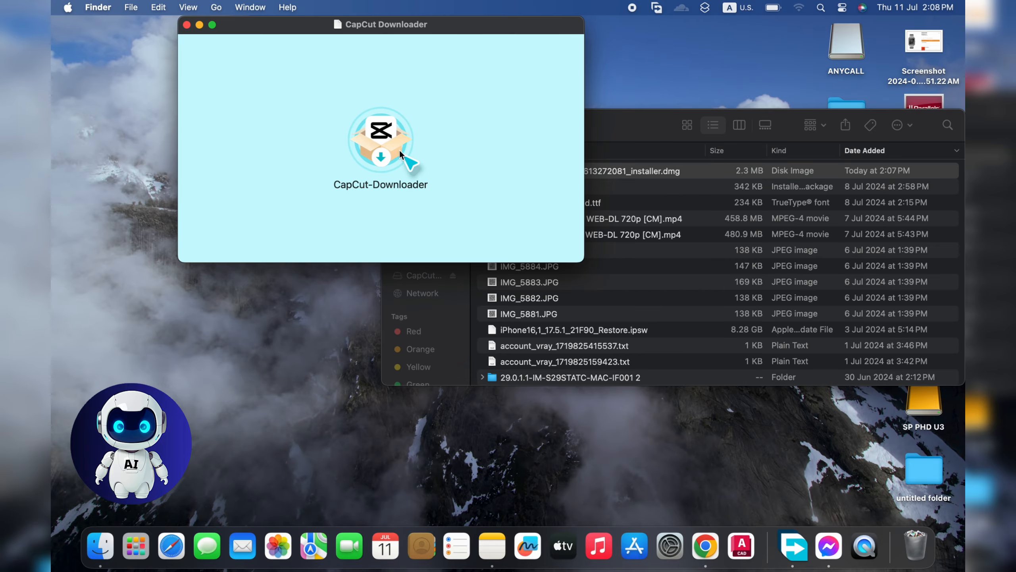
# - Close the Downloads window and move the CapCut Downloader window nearer to the middle of the desktop
pyautogui.click(654, 126)
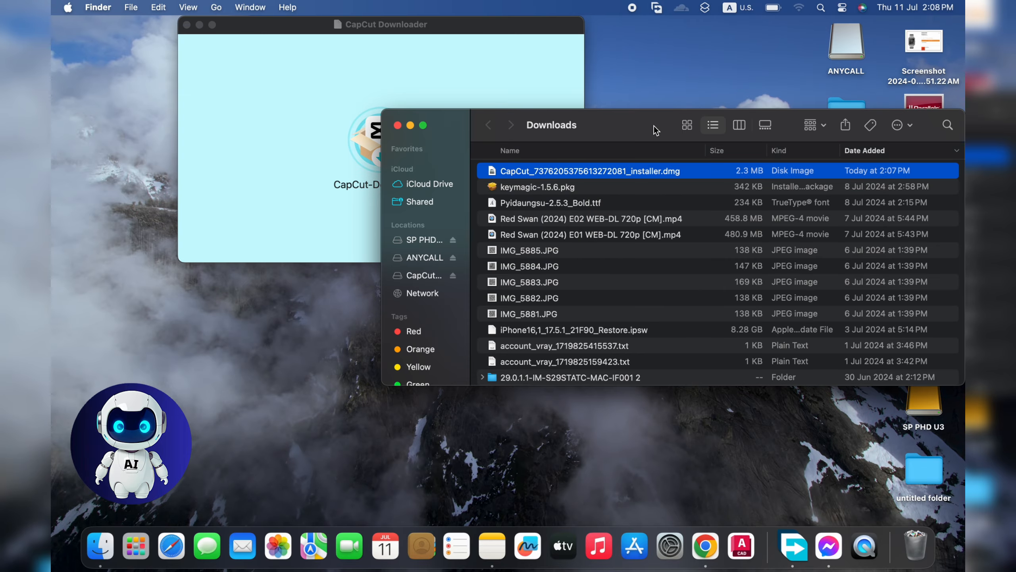
pyautogui.click(398, 126)
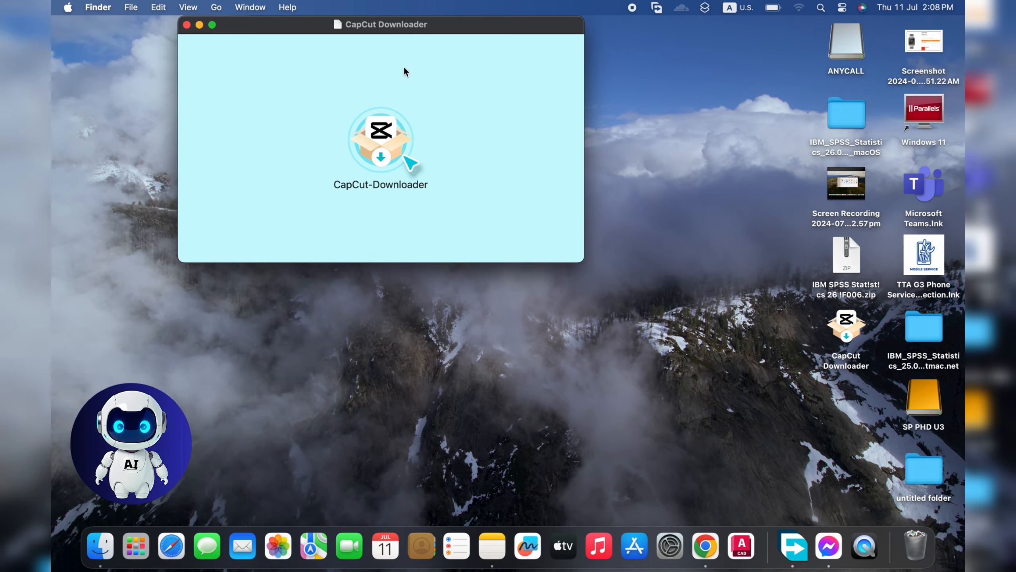
pyautogui.moveTo(418, 34); pyautogui.dragTo(439, 92)
pyautogui.moveTo(445, 27); pyautogui.dragTo(485, 110)
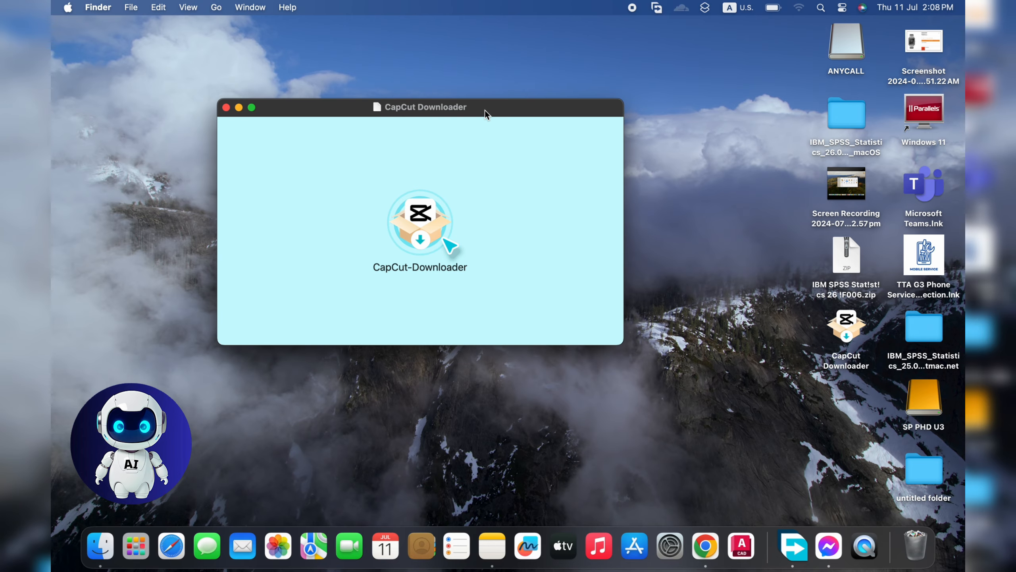
# - Install CapCut by running CapCut-Downloader from the CapCut Downloader disk image on the desktop and approving its launch
pyautogui.click(443, 216)
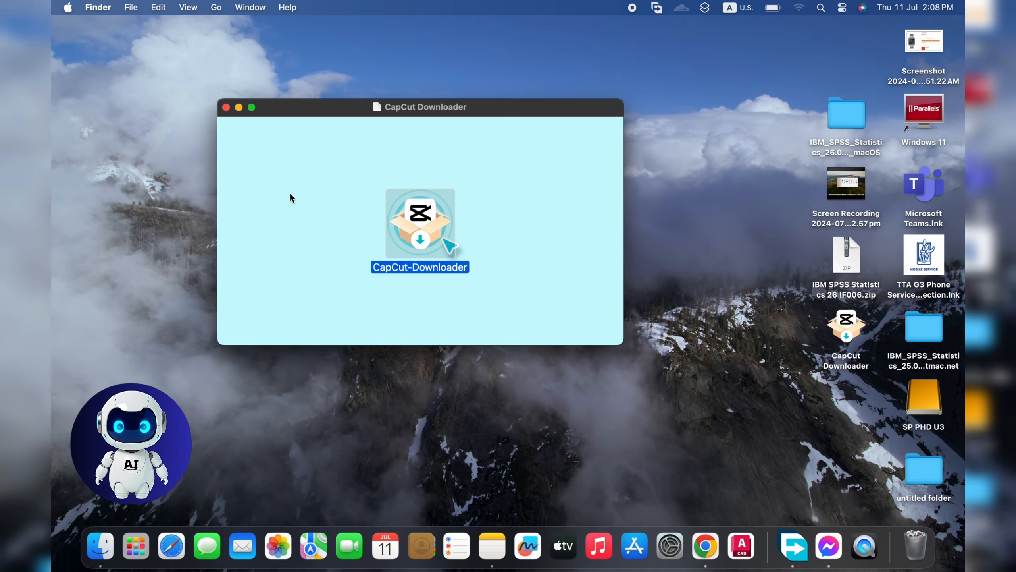
pyautogui.click(226, 107)
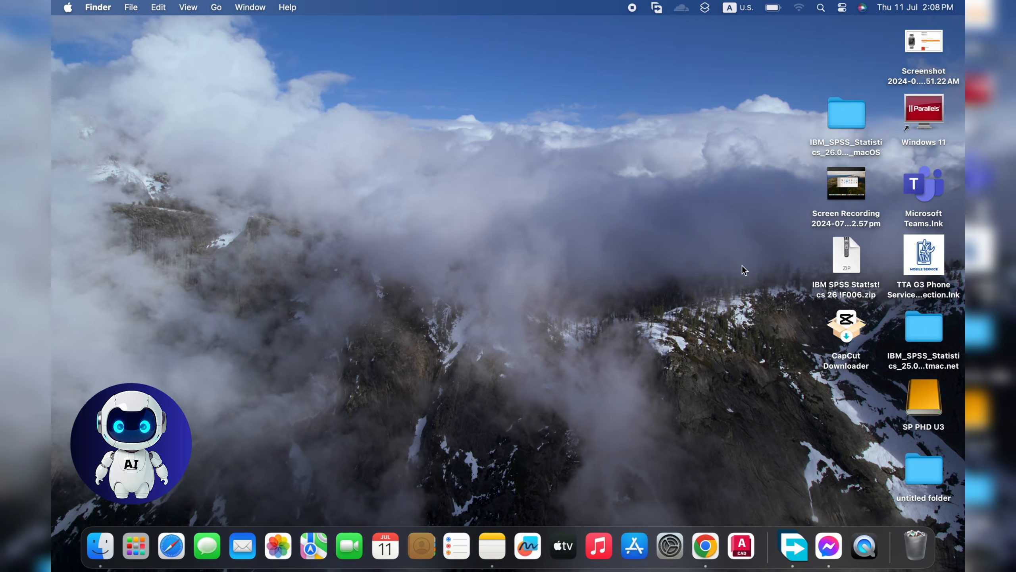
pyautogui.doubleClick(844, 324)
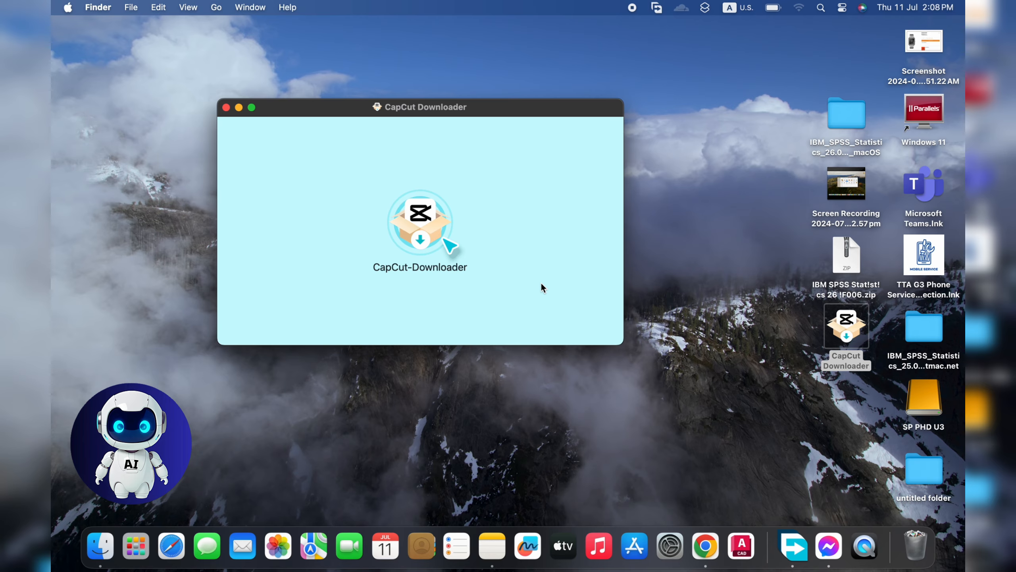
pyautogui.click(413, 223)
pyautogui.doubleClick(412, 222)
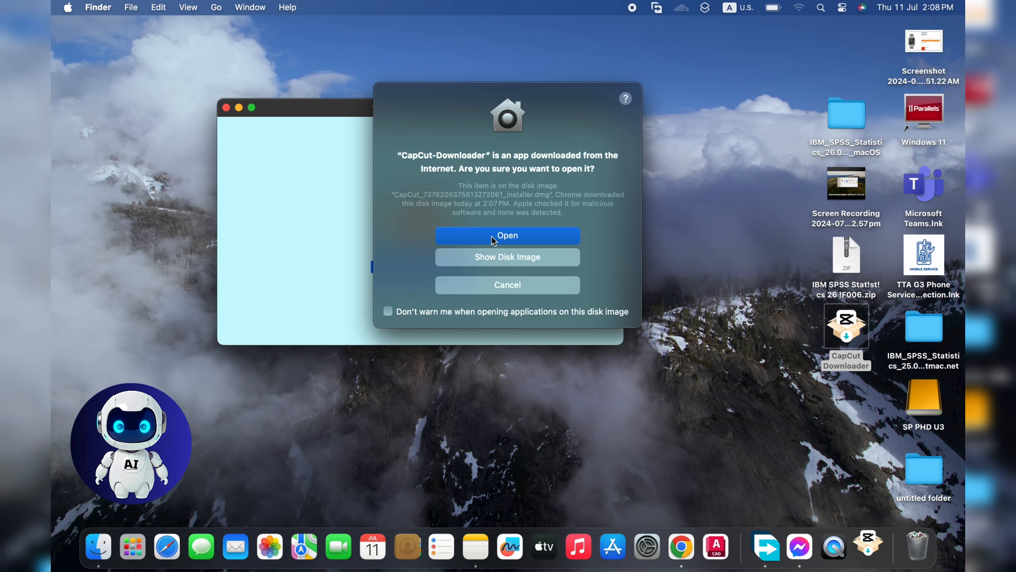
pyautogui.click(492, 236)
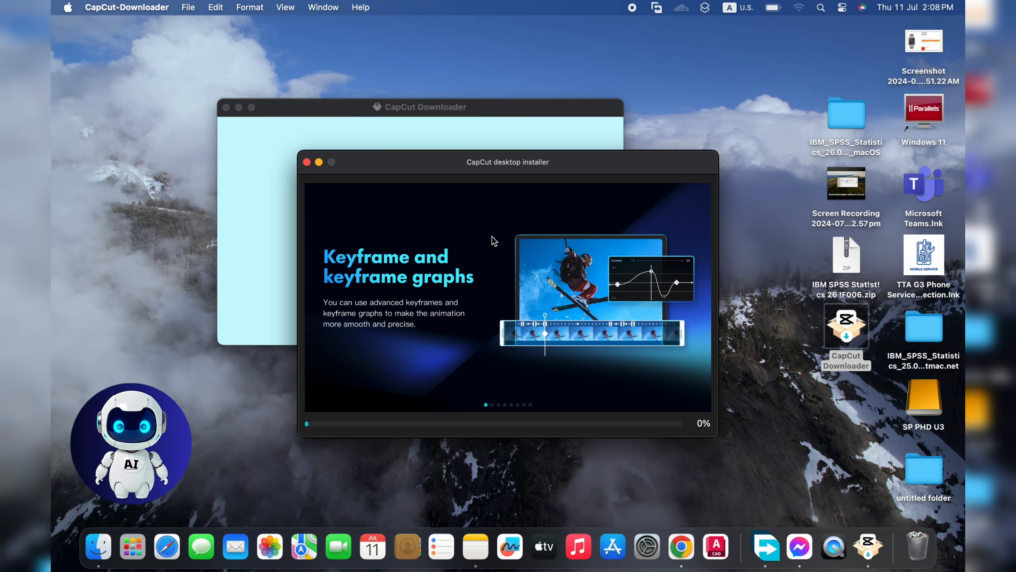
pyautogui.click(226, 108)
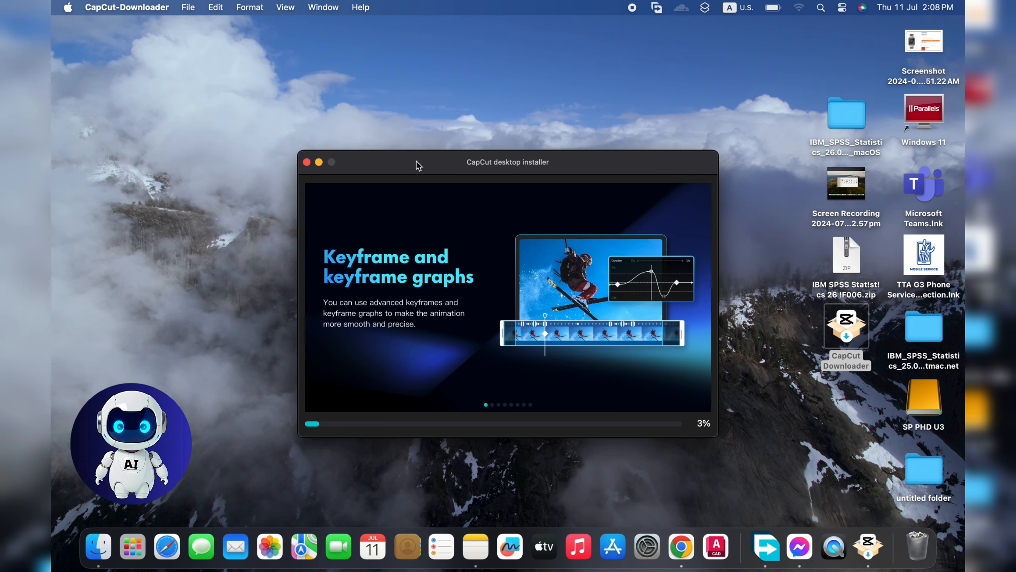
pyautogui.moveTo(416, 161); pyautogui.dragTo(404, 94)
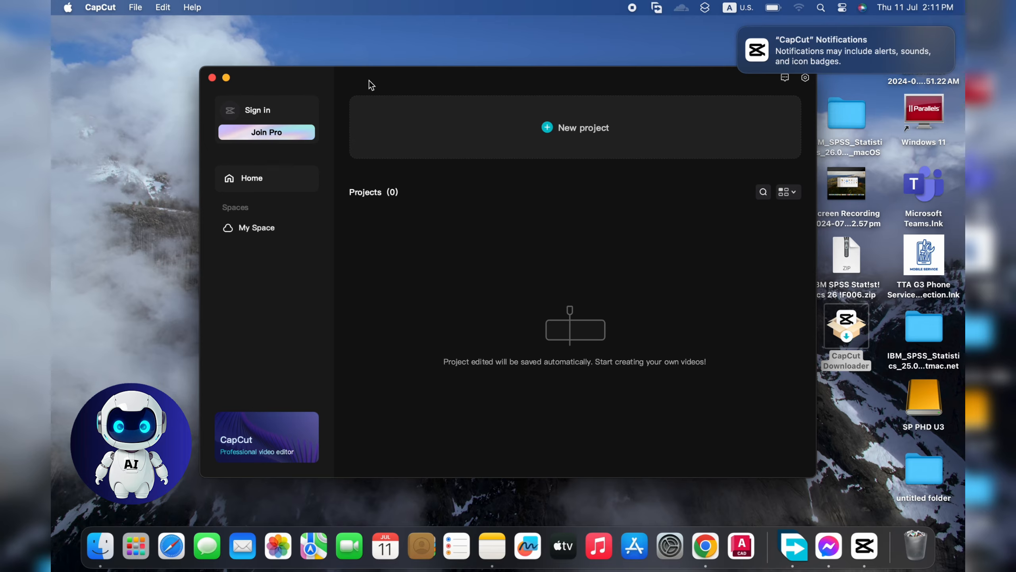
# - Accept CapCut's Terms of Service and Privacy Policy and acknowledge the privacy update notice
pyautogui.click(742, 27)
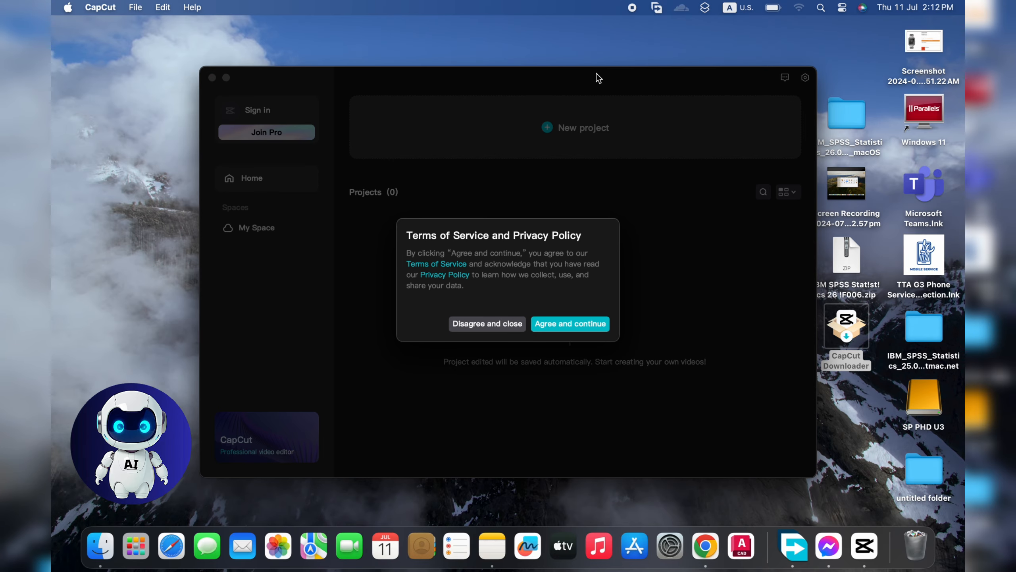
pyautogui.moveTo(596, 73); pyautogui.dragTo(563, 65)
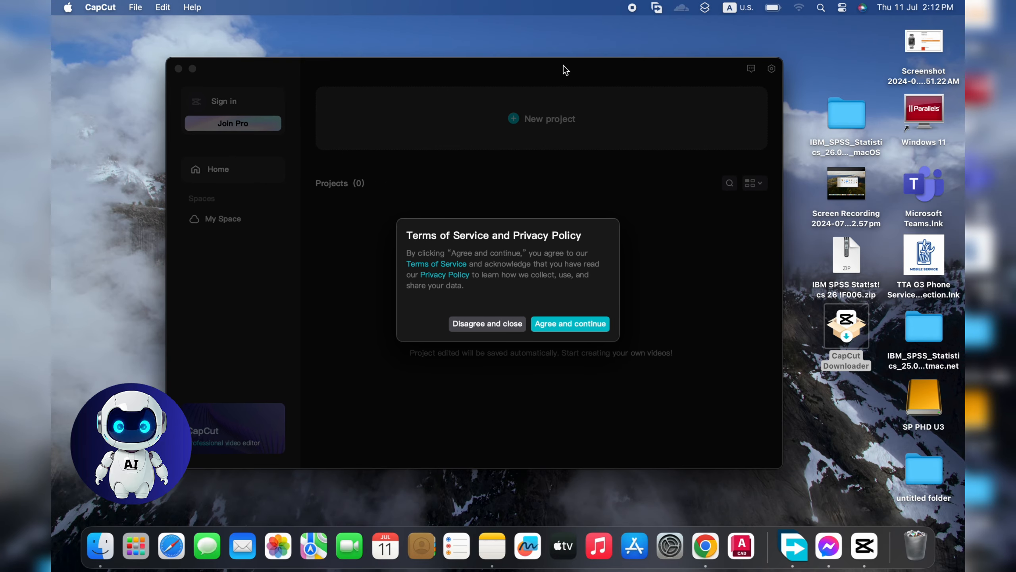
pyautogui.click(571, 324)
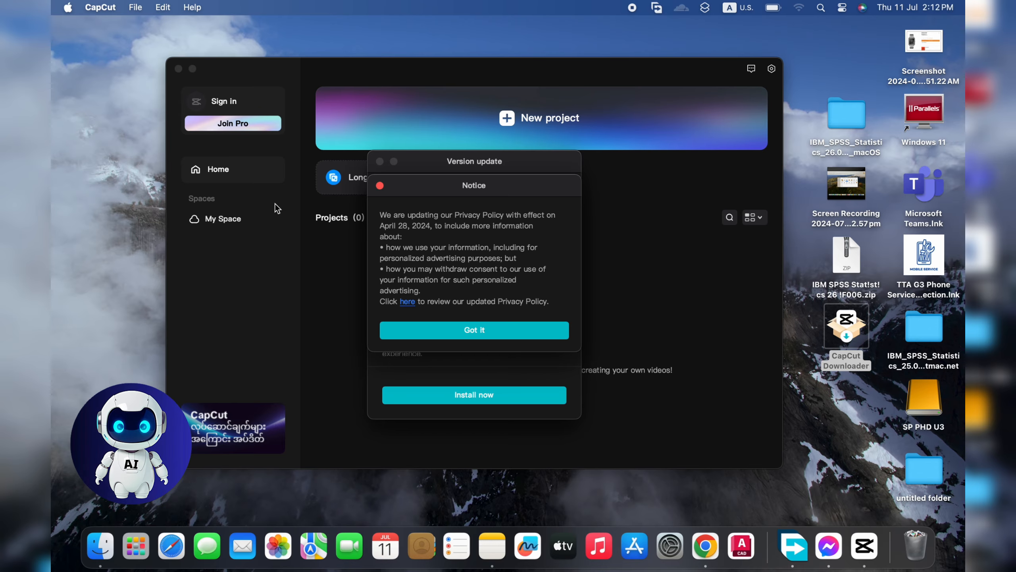
pyautogui.click(517, 332)
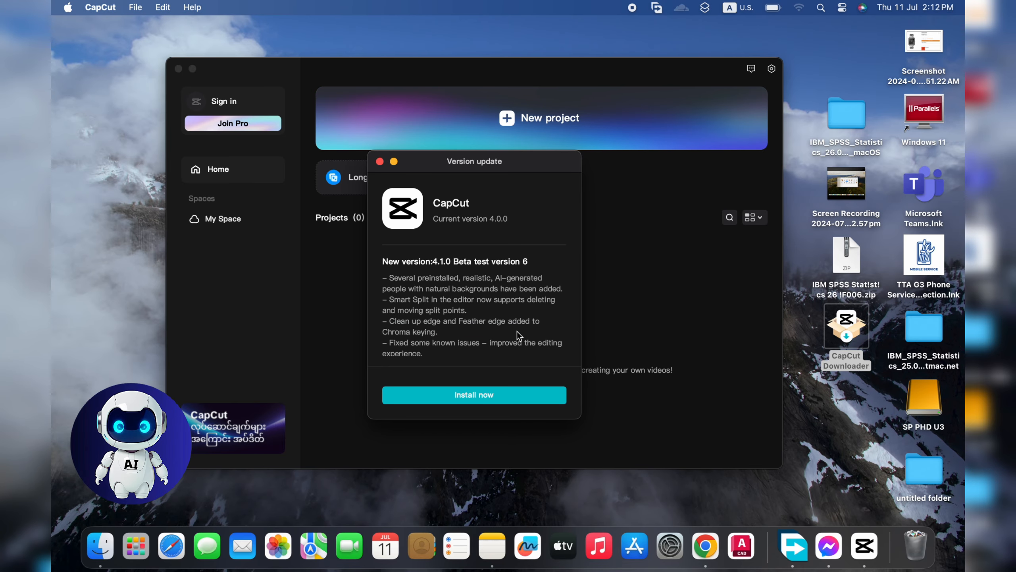
# - Start the CapCut update to 4.1.0 Beta test version 6, and close the browser and CapCut windows
pyautogui.click(501, 393)
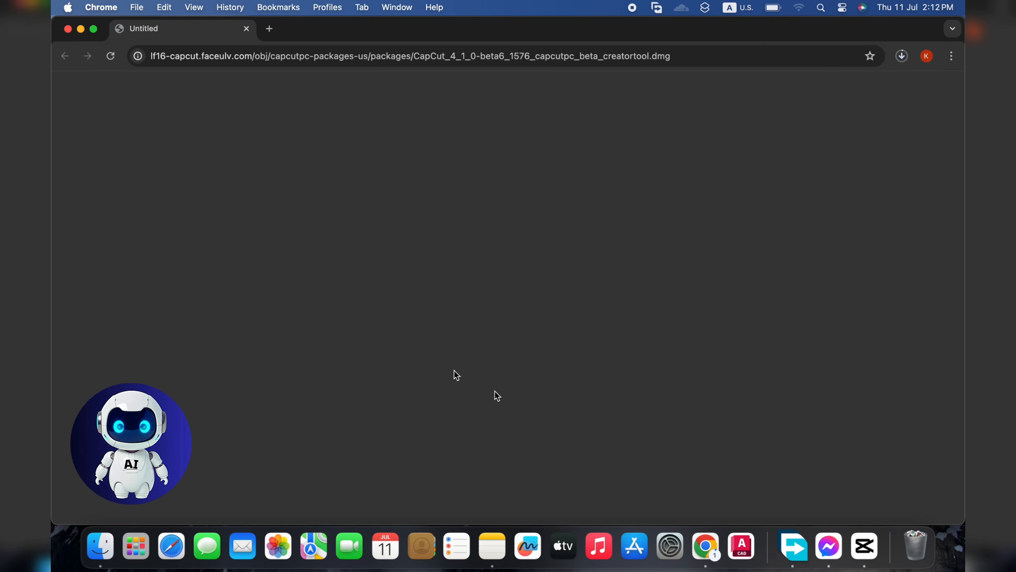
pyautogui.click(68, 29)
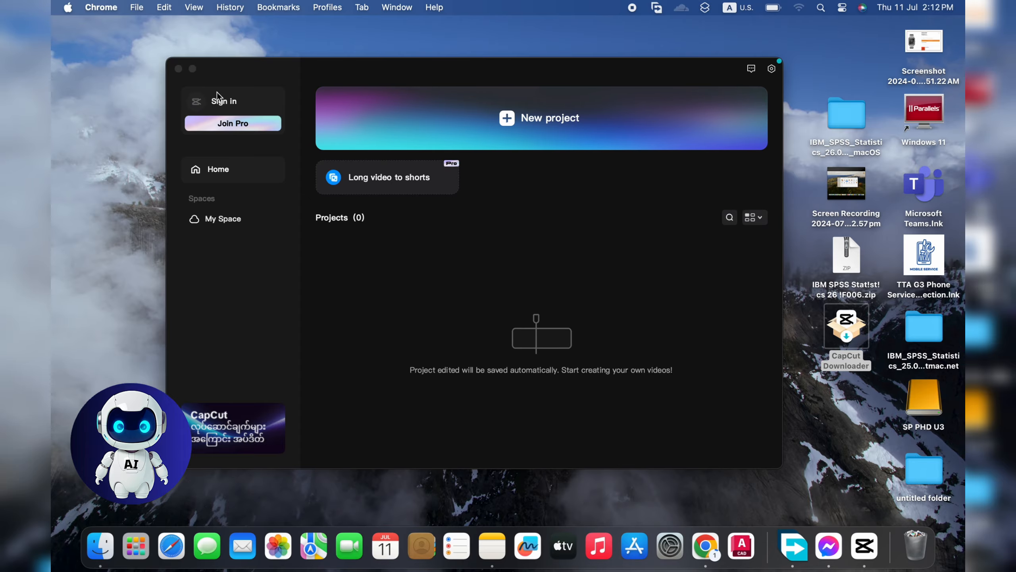
pyautogui.click(178, 69)
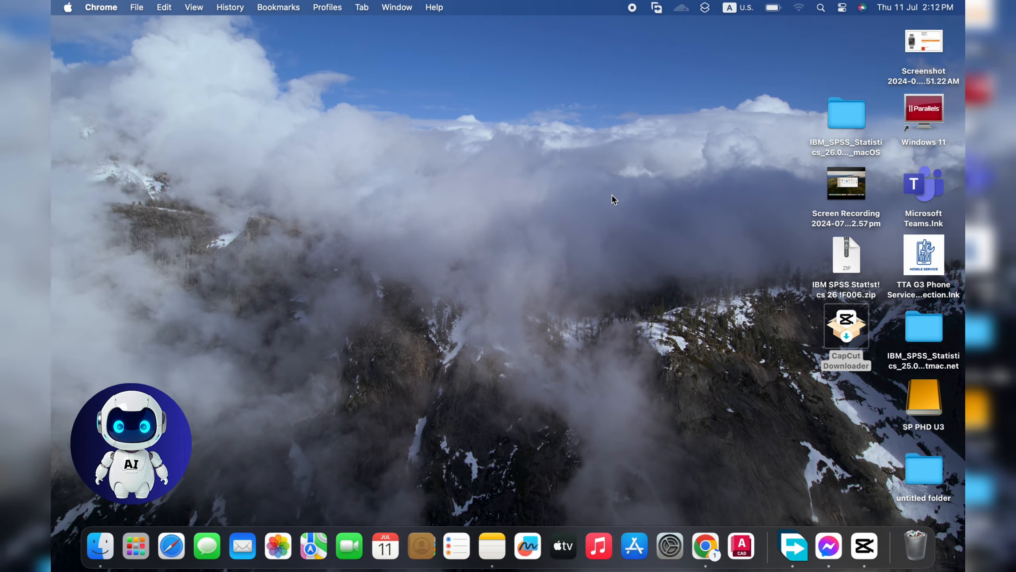
# - Clean up the desktop icons
pyautogui.rightClick(624, 178)
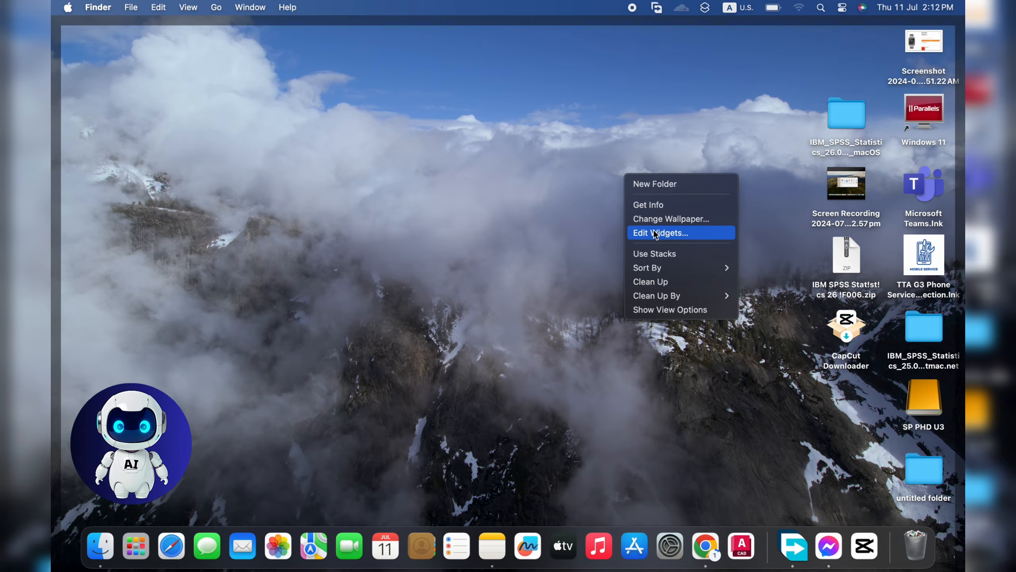
pyautogui.click(650, 280)
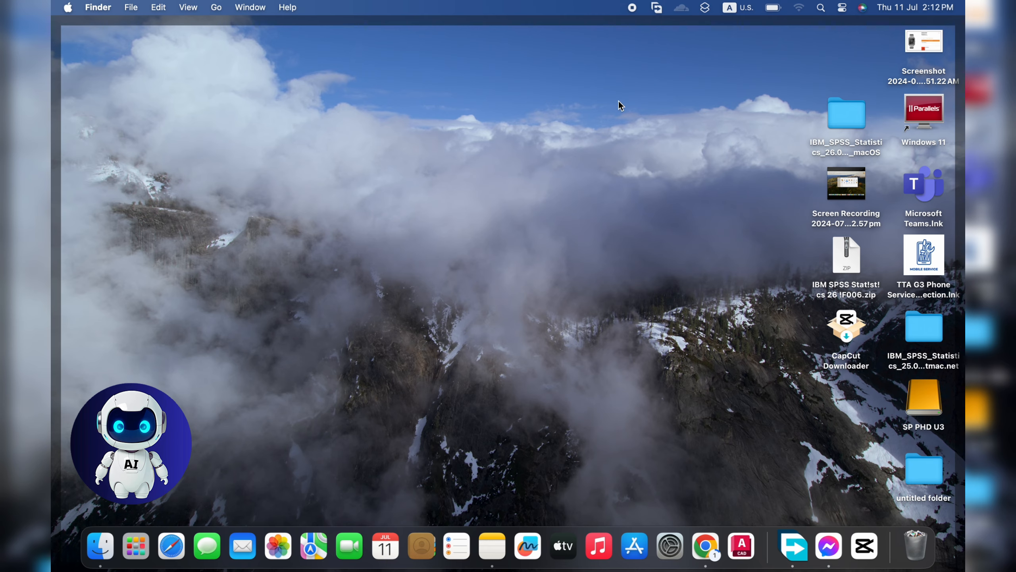